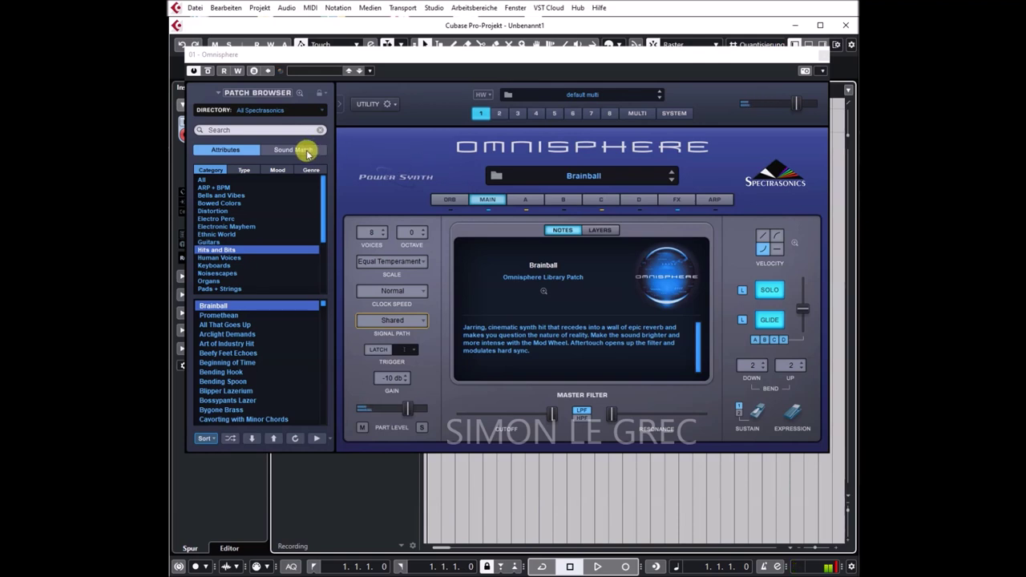
- Audition the Hits and Bits patches Promethean, Arclight Demands and Beginning of Time by loading each in turn
left_click(218, 317)
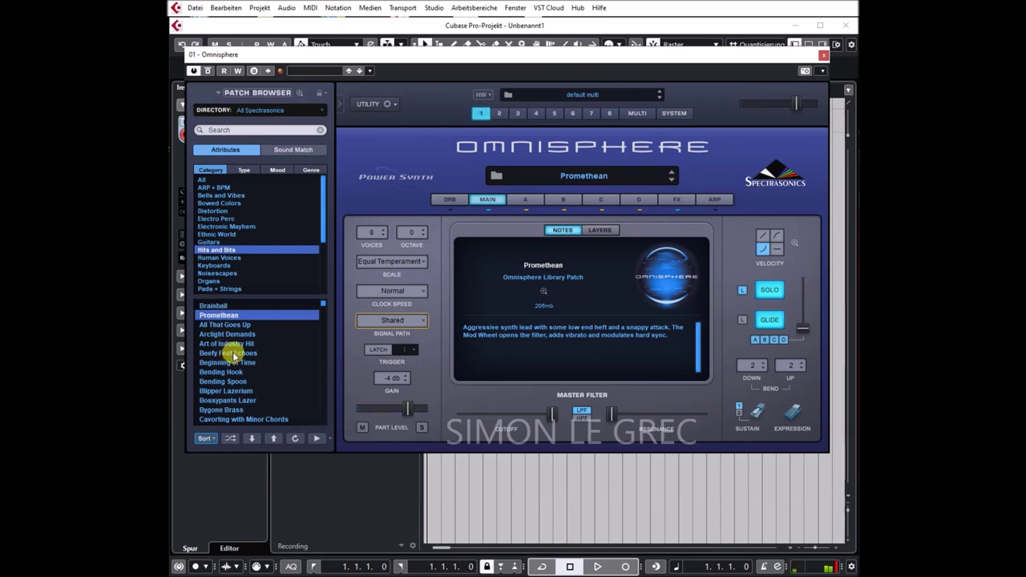
left_click(228, 336)
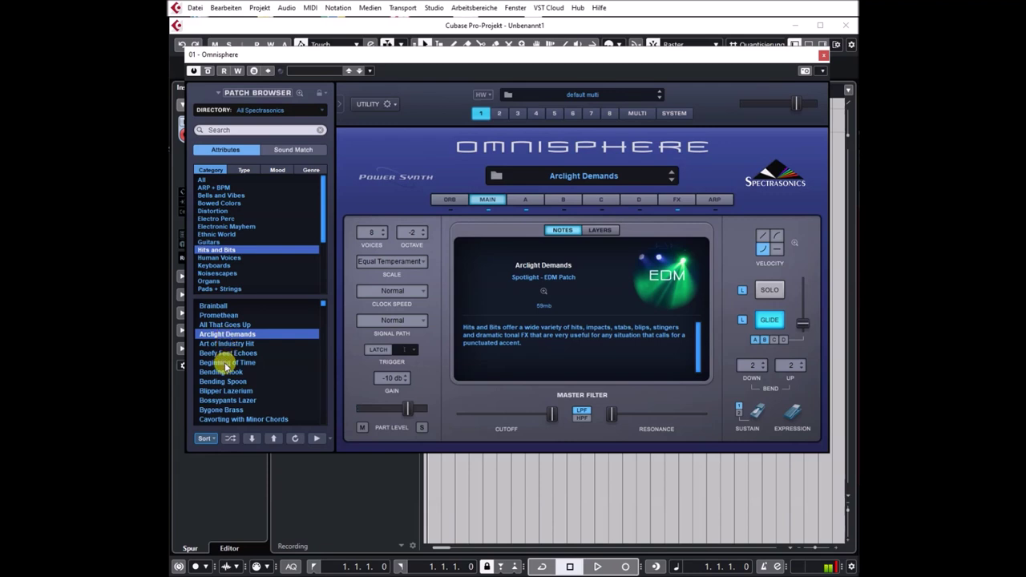
left_click(227, 365)
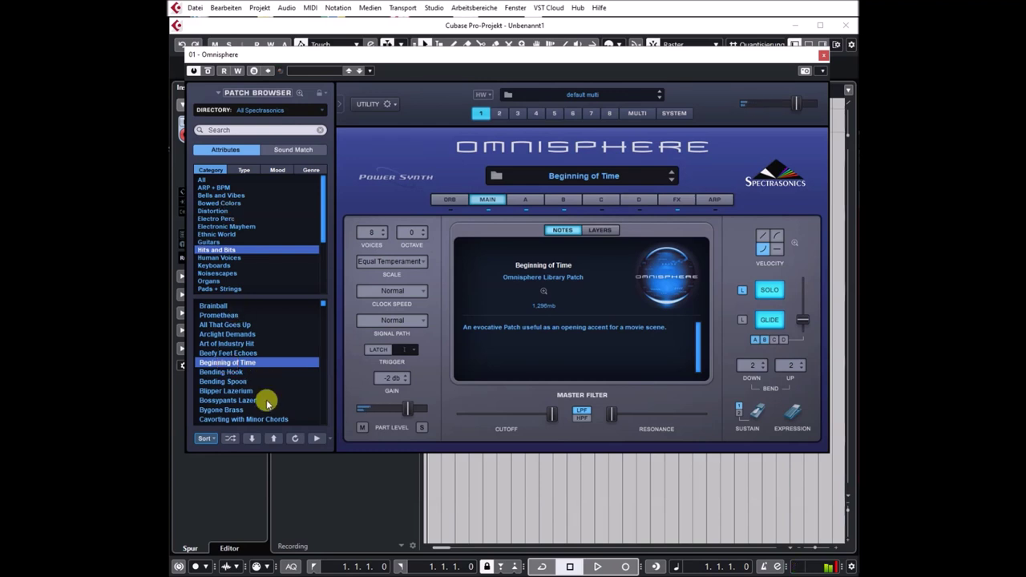
- Load the Electro Lazer Spasms patch and the Hanging on the Rope patch one after the other to audition them
scroll(258, 387, "down", 1)
scroll(258, 387, "down", 6)
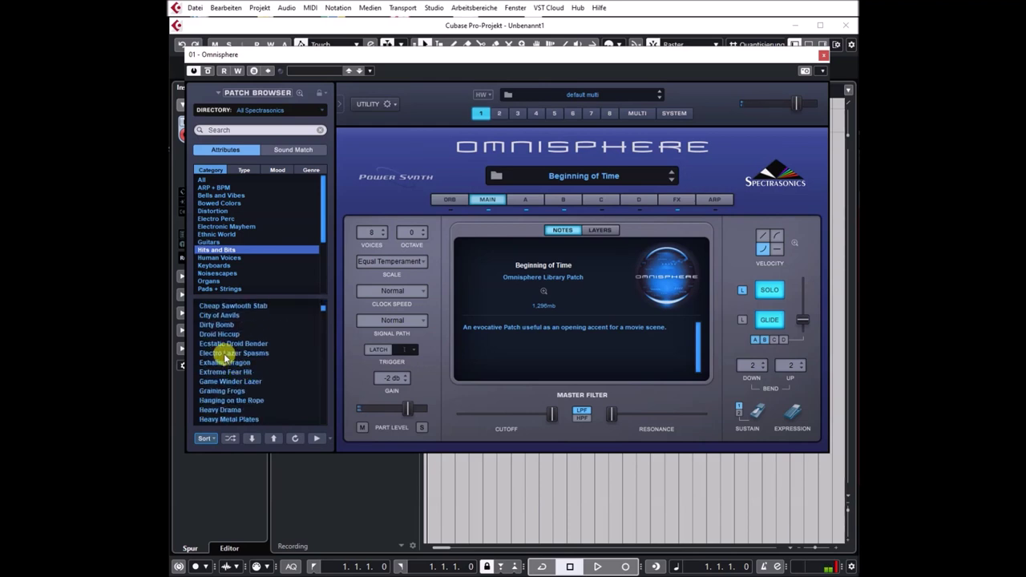
left_click(227, 353)
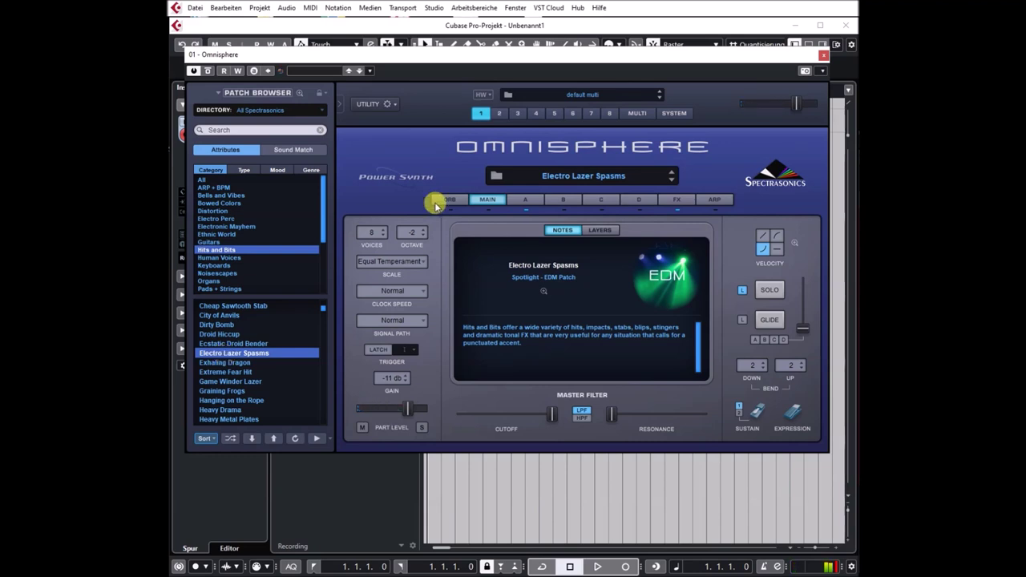
left_click(231, 400)
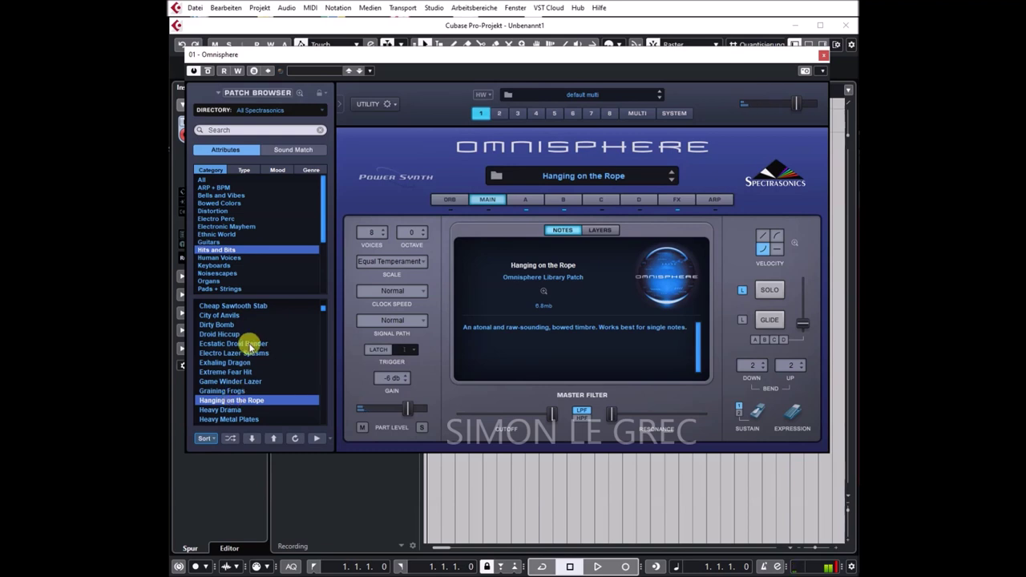
- Audition the Blip Blam and Burning Piano Opening Hit patches from the Hits and Bits category
scroll(323, 312, "up", 5)
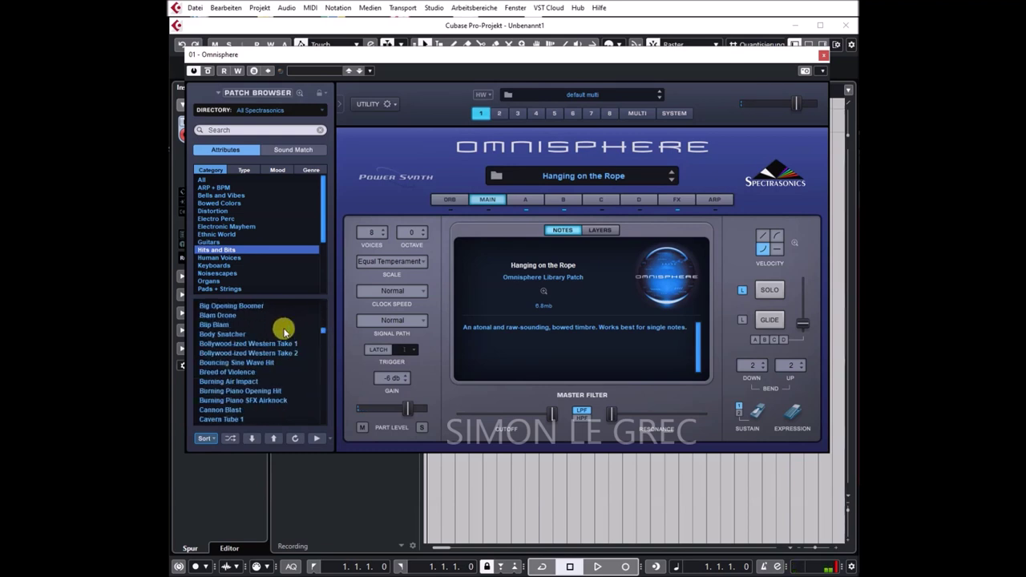
left_click(211, 323)
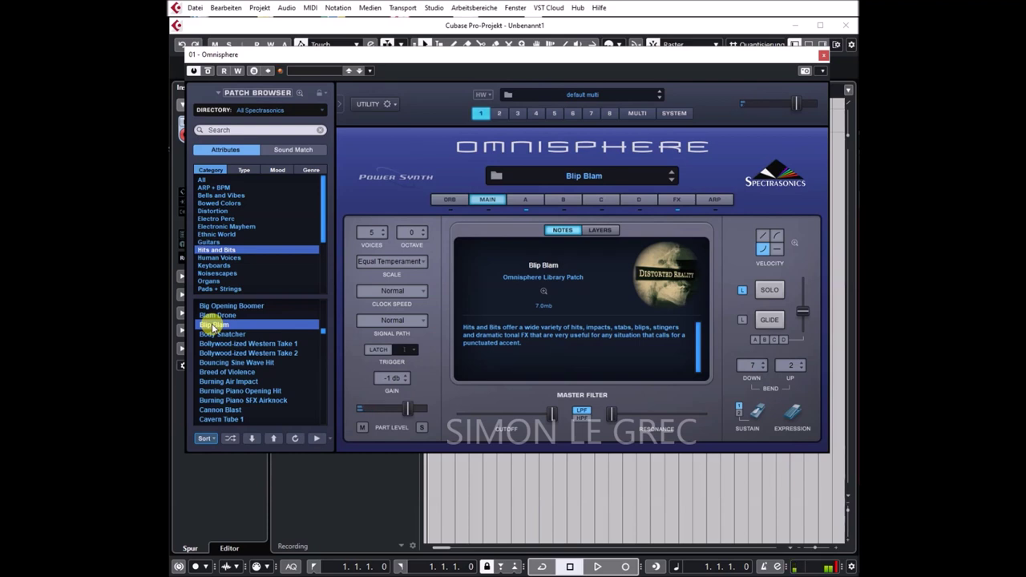
left_click(243, 391)
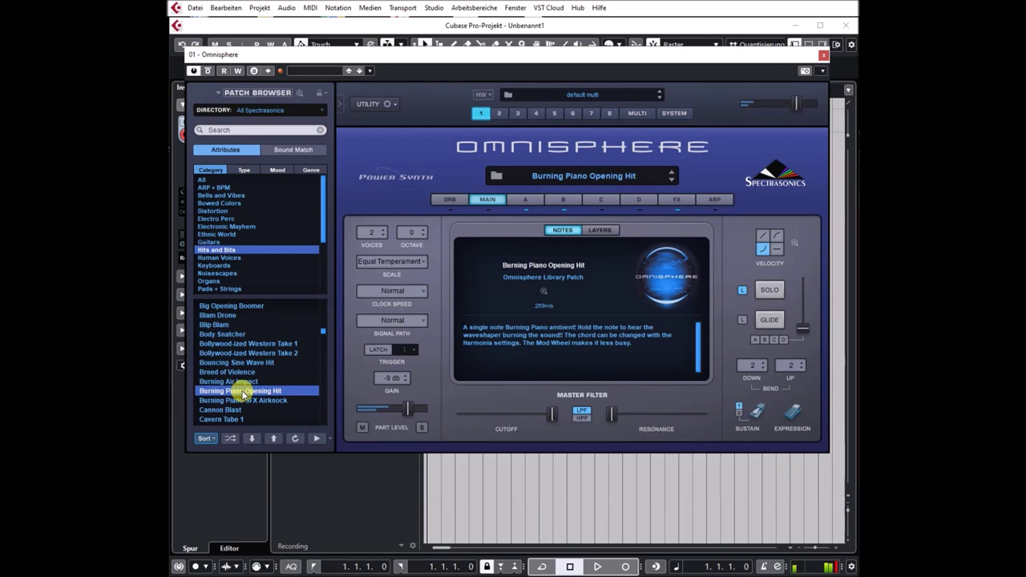
- Load the Clusterphonic Hit patch and then the Destructo Hit patch from Hits and Bits to audition them
scroll(241, 391, "down", 4)
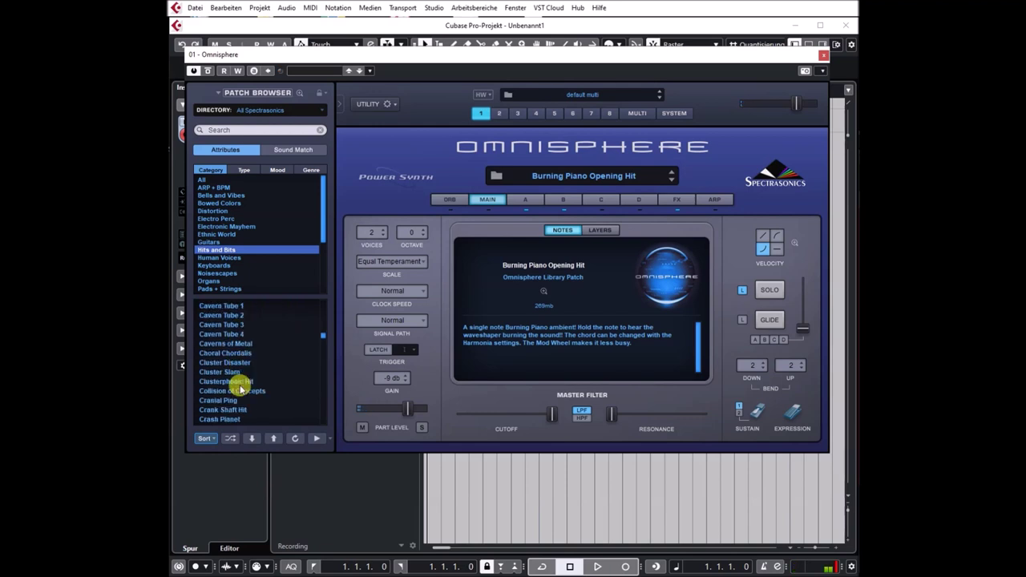
left_click(234, 383)
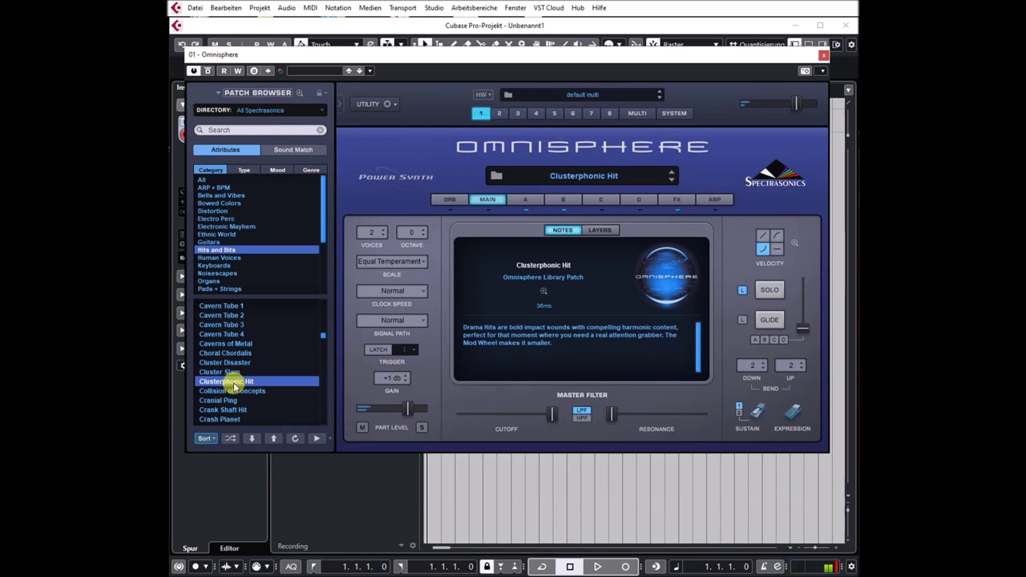
scroll(232, 352, "down", 4)
scroll(230, 318, "down", 2)
left_click(218, 353)
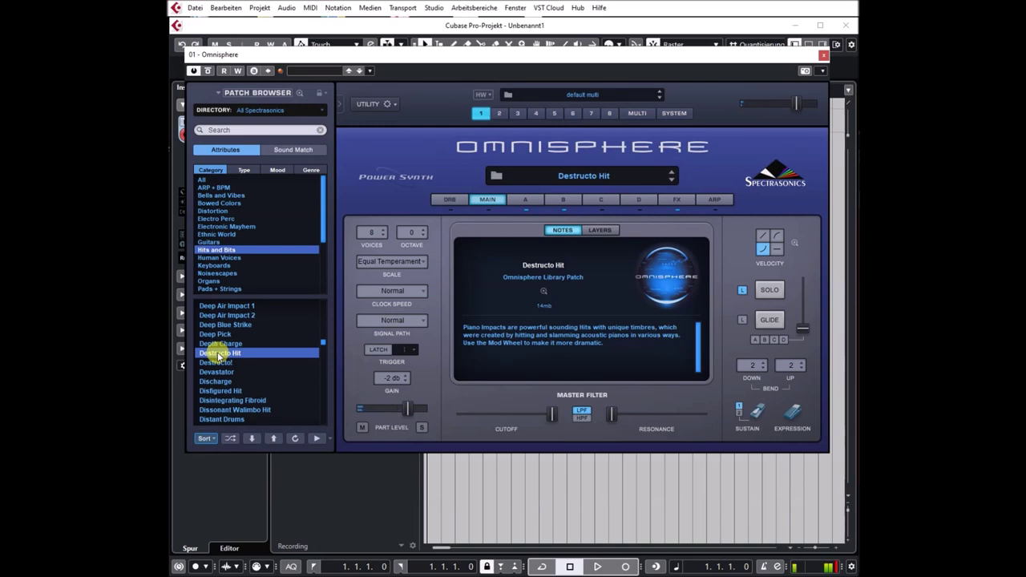
- Audition the Distorted Dream Hit and Elasto FX Menu 1 patches further down the Hits and Bits list
scroll(217, 355, "down", 4)
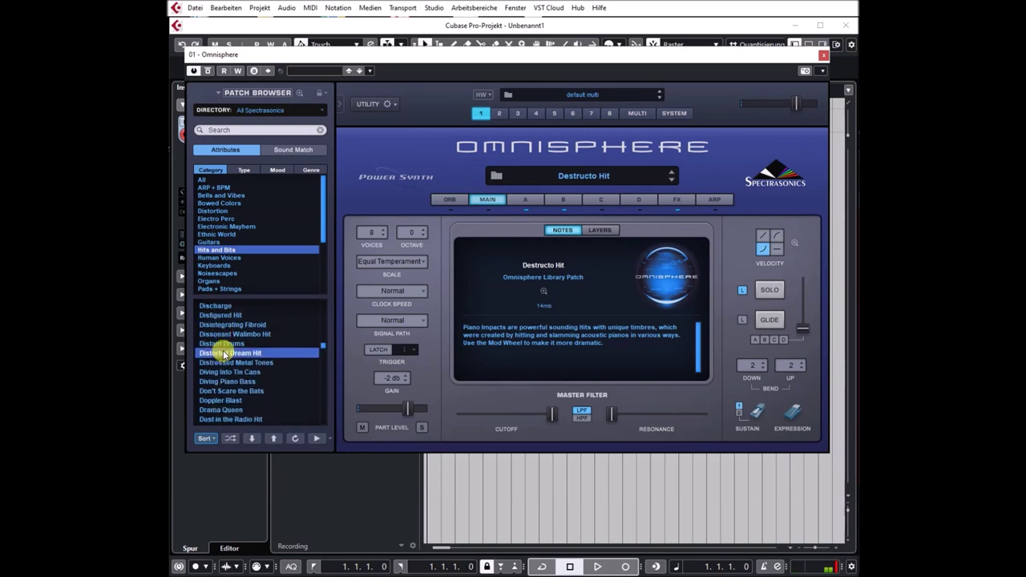
left_click(226, 355)
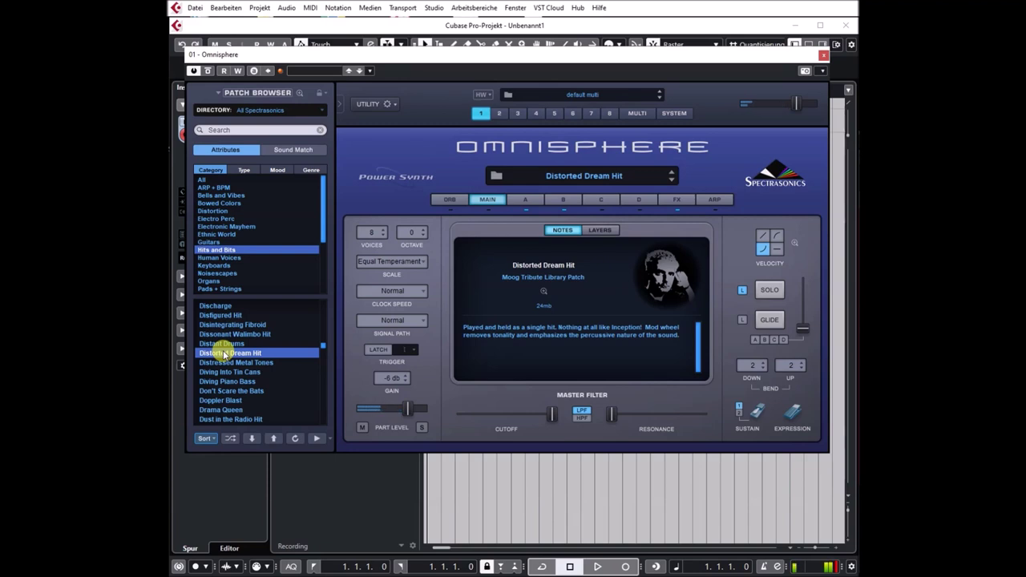
scroll(236, 361, "down", 4)
left_click(239, 363)
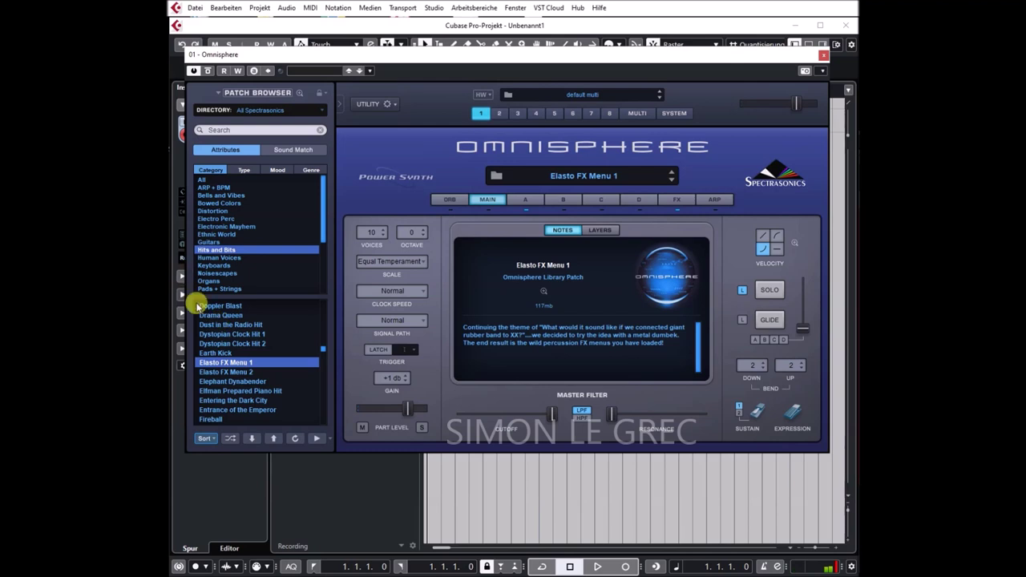
- Load the Grainstorm Hit and Hell Choir Hit 5 patches from Hits and Bits to audition them
left_click(323, 355)
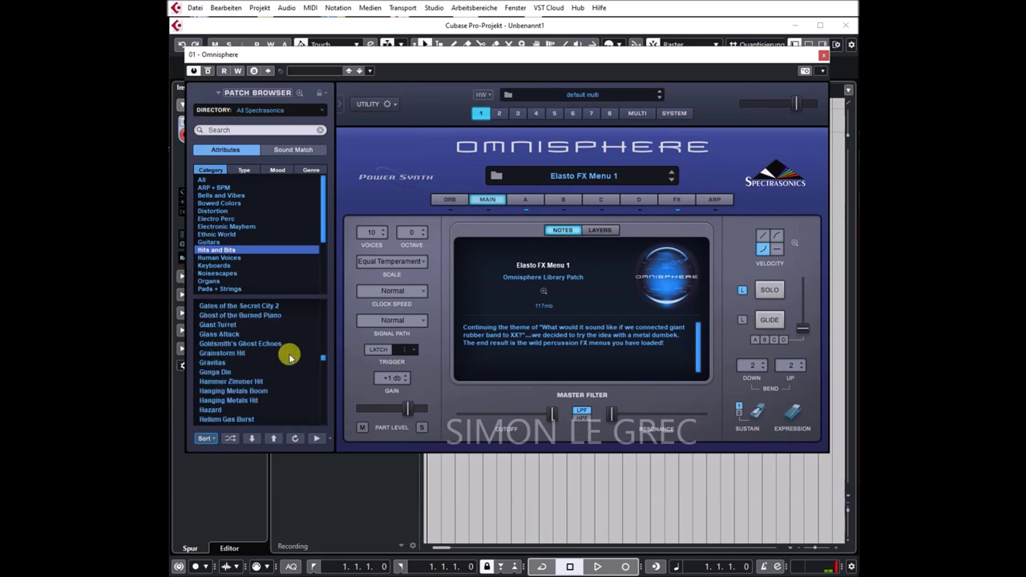
left_click(224, 354)
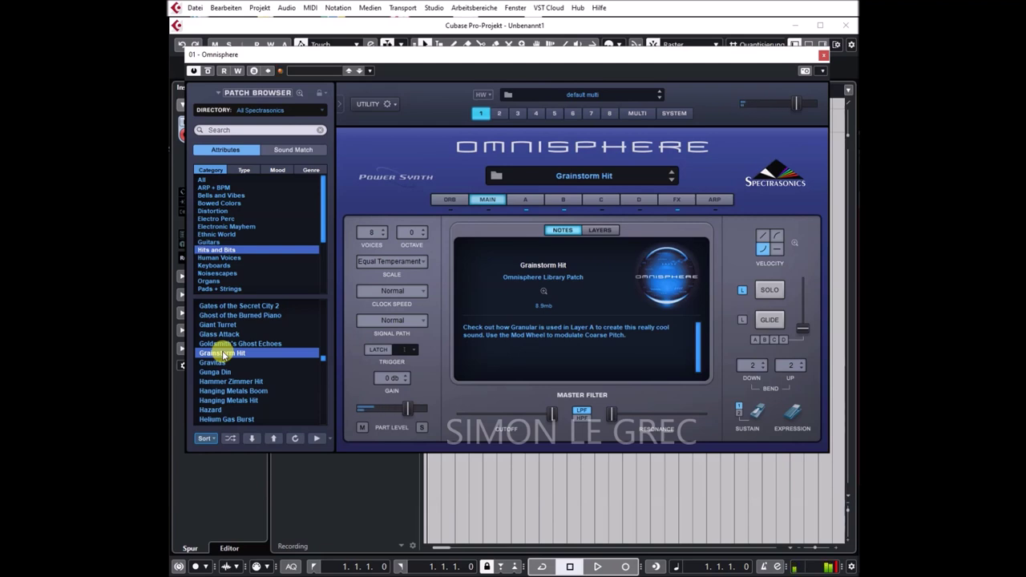
scroll(264, 322, "down", 4)
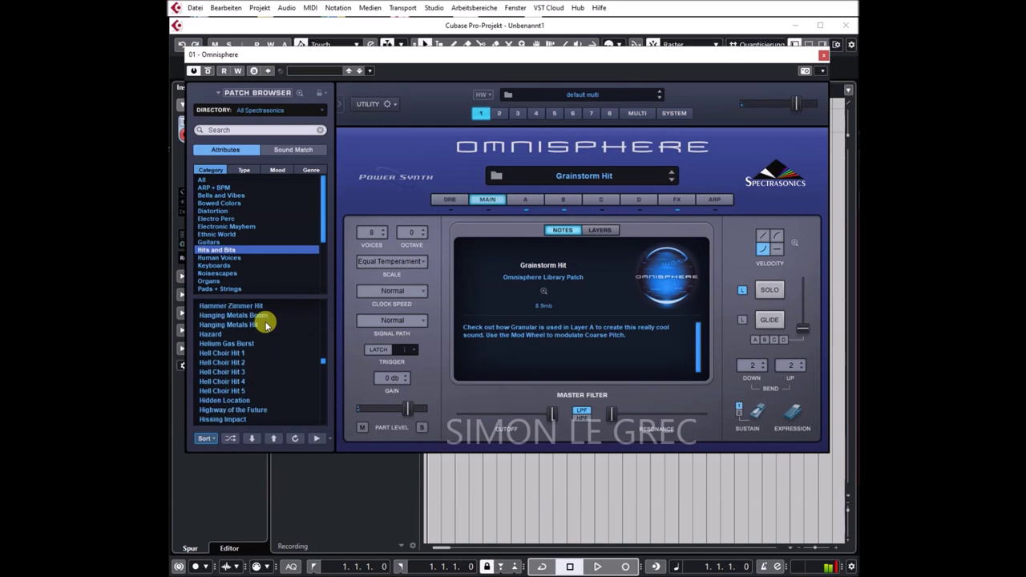
left_click(210, 354)
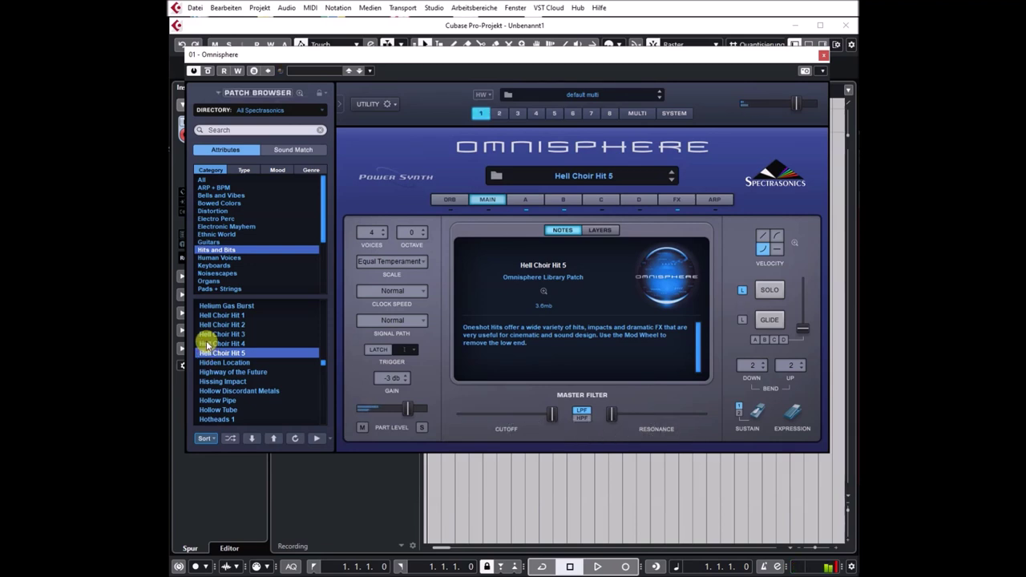
- Audition the hardware library patches JX03 - Sassy Hit and KMINI - Squeegee Scream in Hits and Bits
scroll(233, 349, "down", 5)
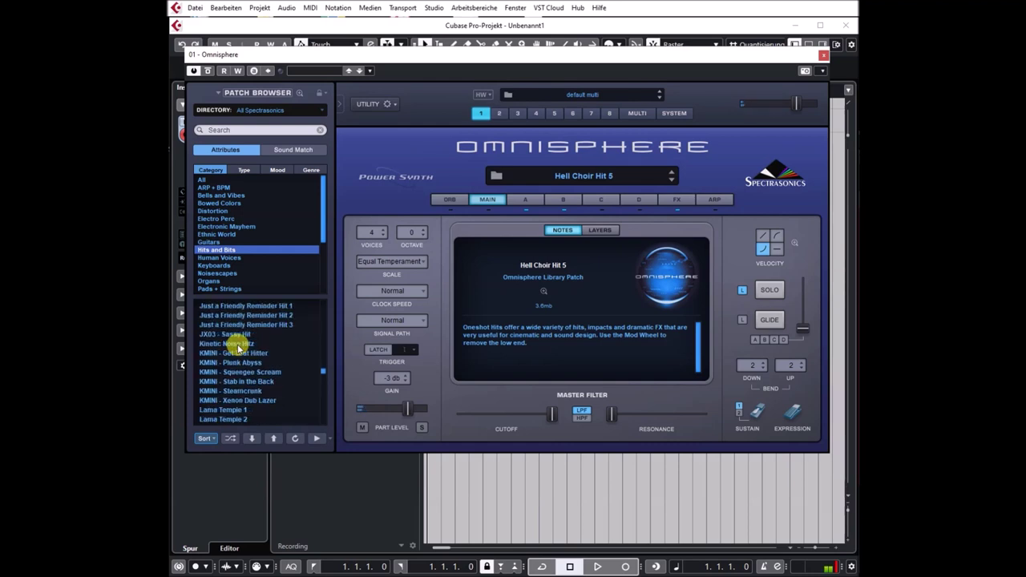
left_click(233, 335)
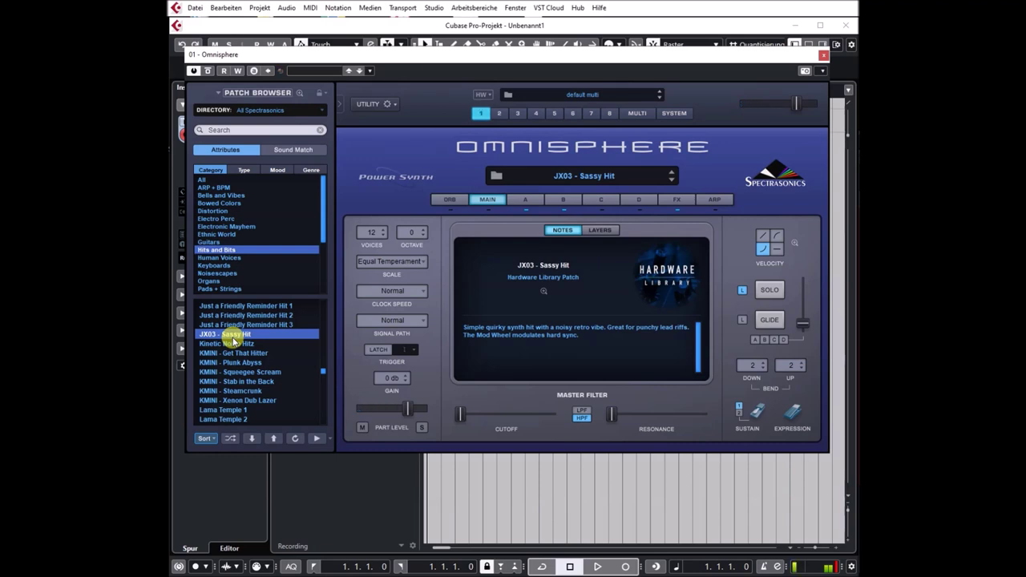
scroll(233, 340, "down", 2)
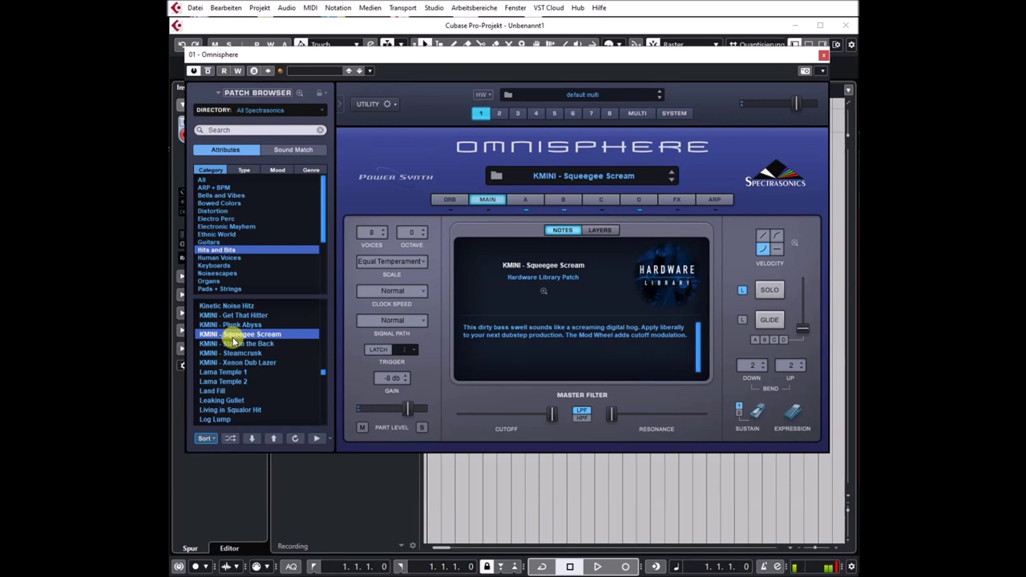
- Load the Land Fill patch and the LPHAT - Vulnerable Pluck patch in turn to audition their sounds
scroll(225, 338, "down", 2)
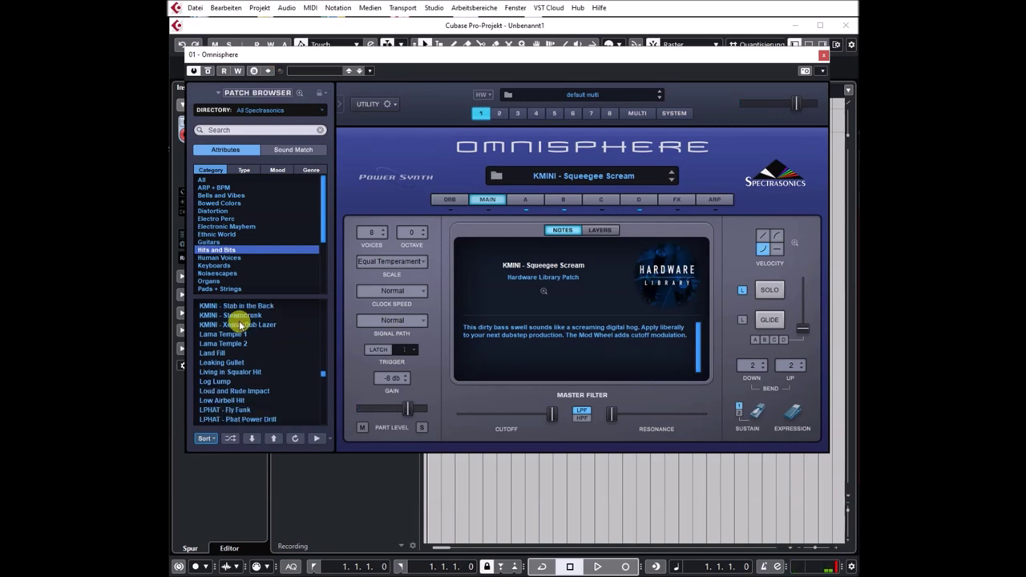
left_click(215, 335)
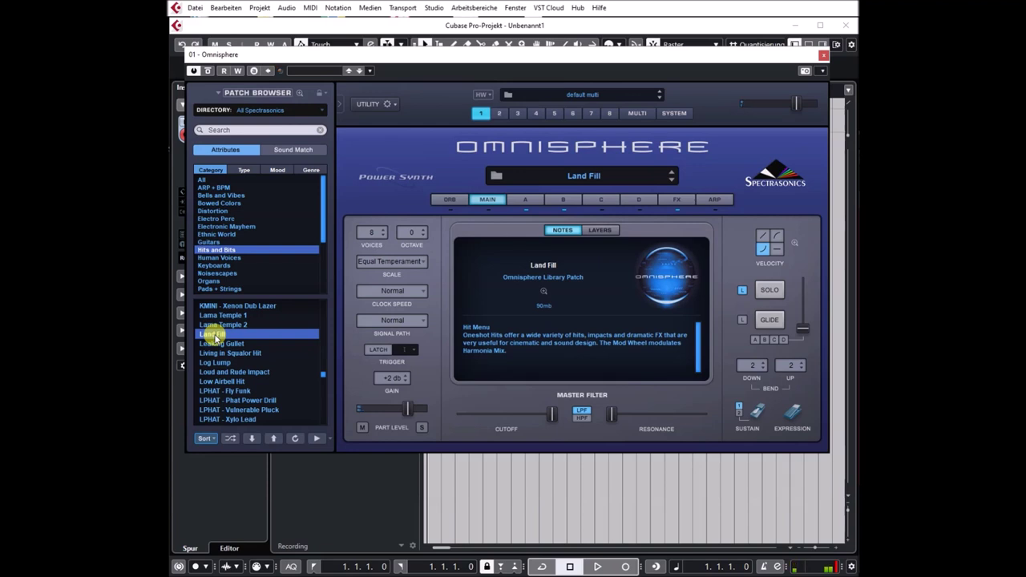
scroll(224, 345, "down", 3)
left_click(226, 334)
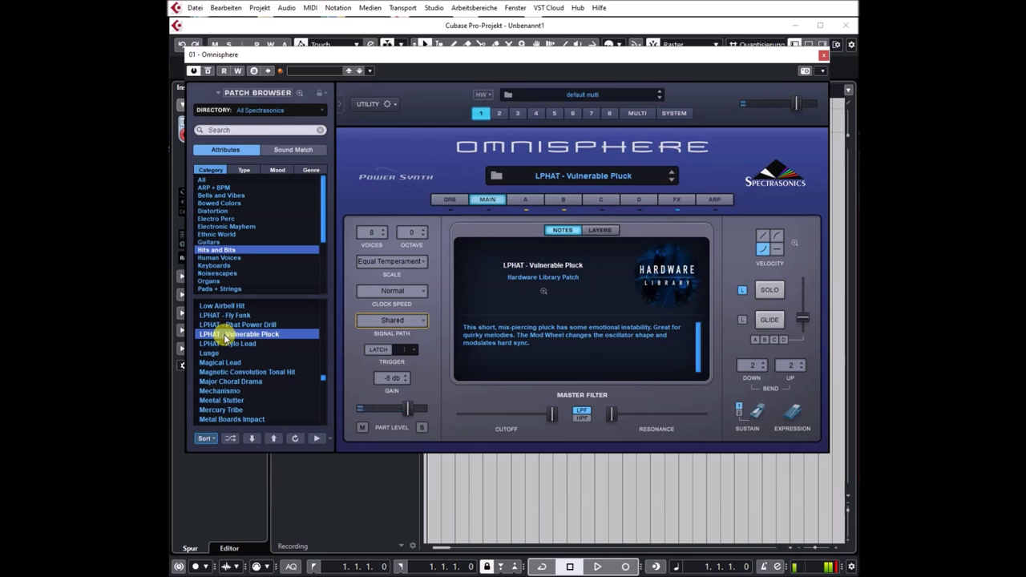
- Audition the Magical Lead and Minor Choral Drama patches from the Hits and Bits category
left_click(227, 362)
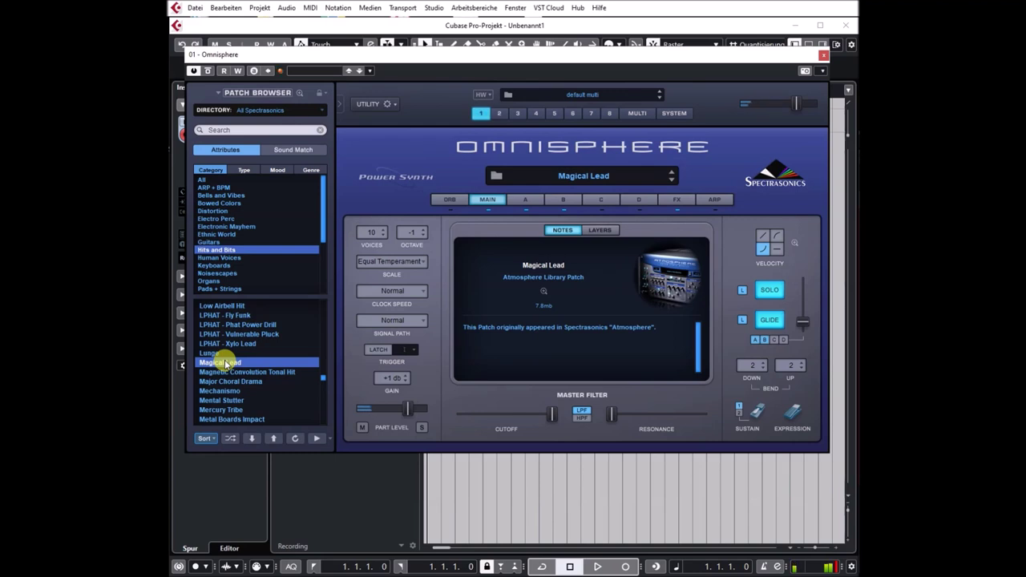
scroll(236, 338, "down", 2)
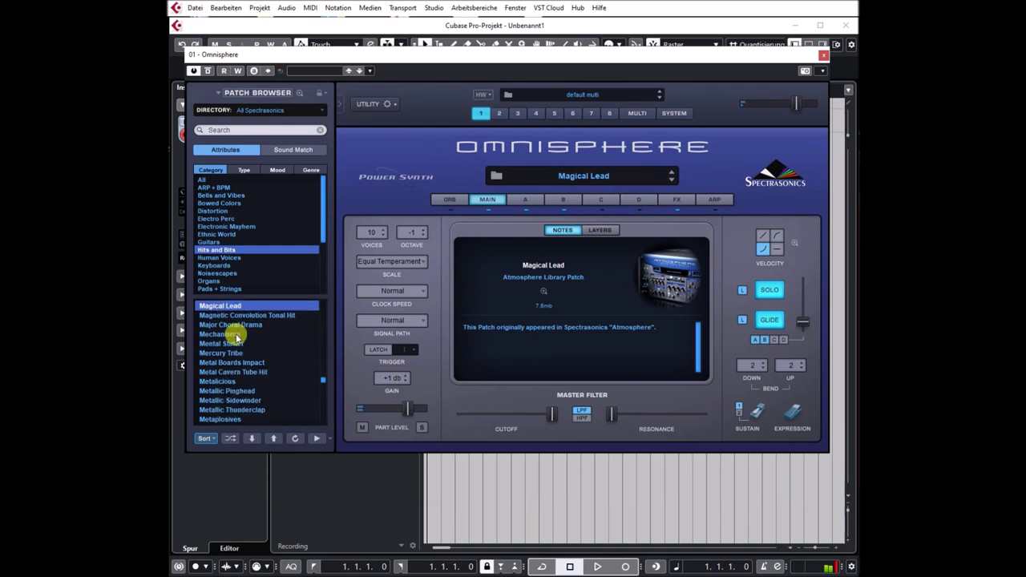
scroll(236, 338, "down", 4)
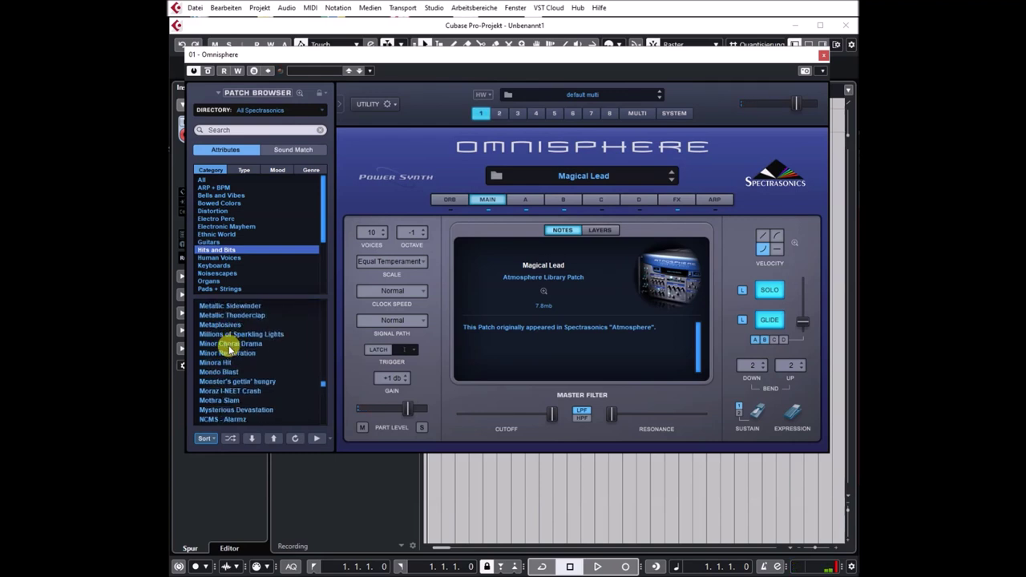
left_click(230, 344)
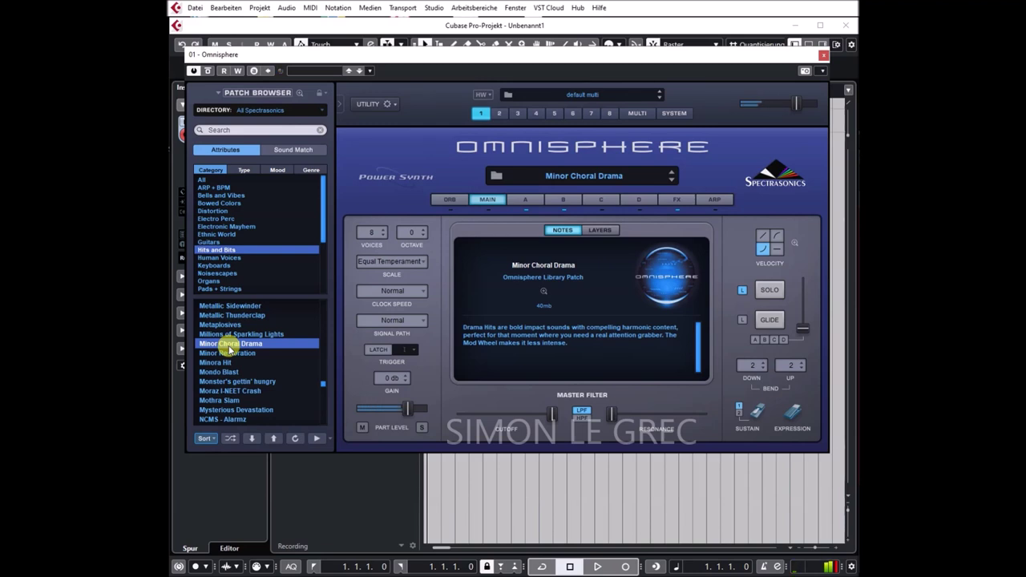
- Load the NWAVE - Beast Thunder patch and then the Pit Hit 1 patch from Hits and Bits to audition them
scroll(249, 353, "down", 3)
scroll(249, 353, "down", 1)
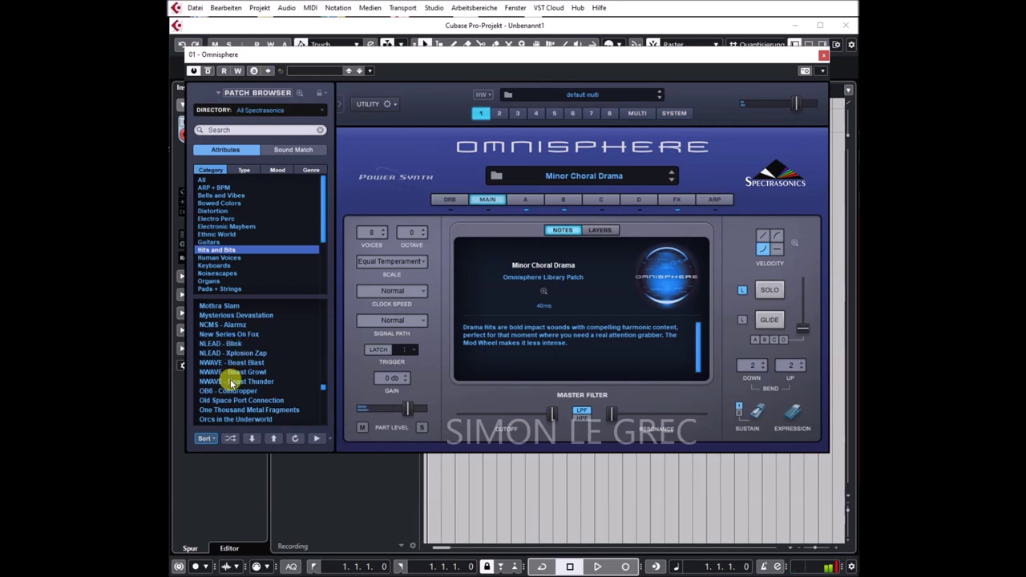
left_click(230, 382)
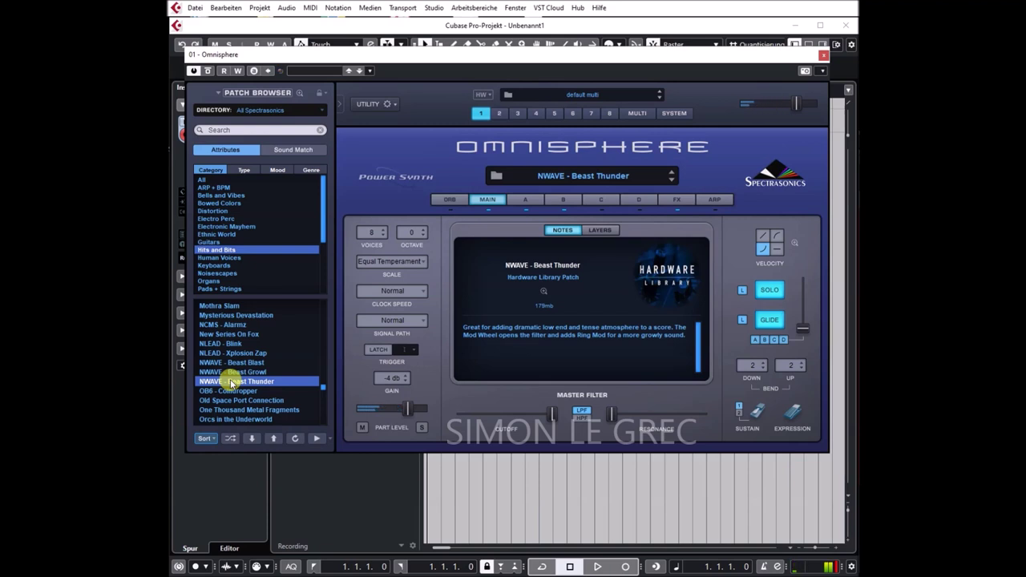
scroll(230, 382, "down", 3)
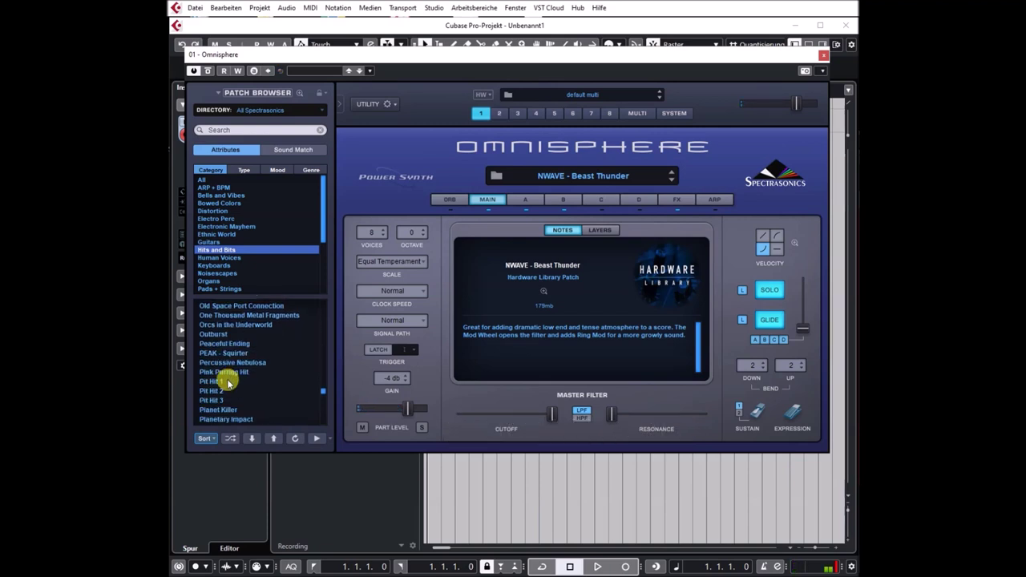
left_click(226, 382)
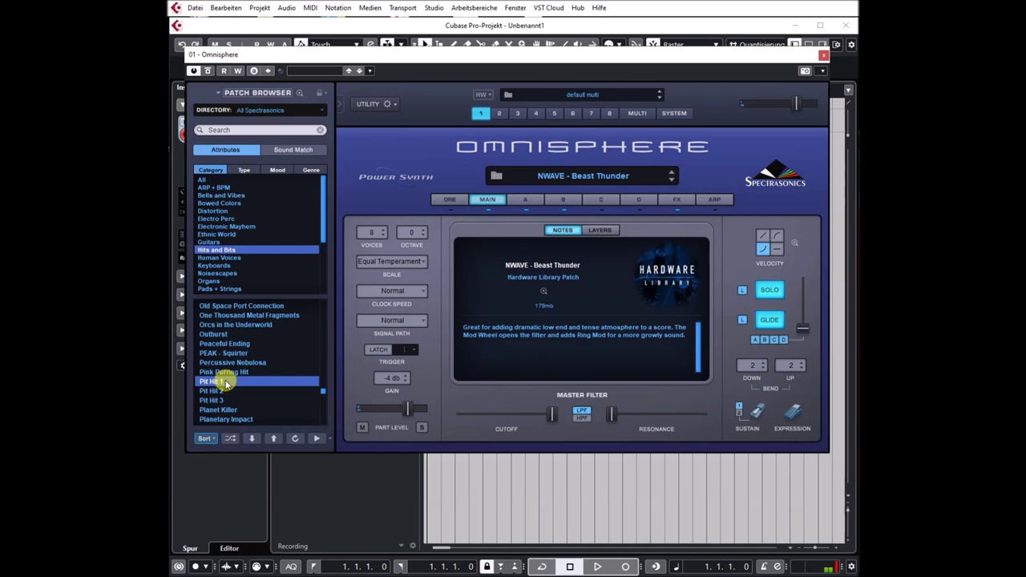